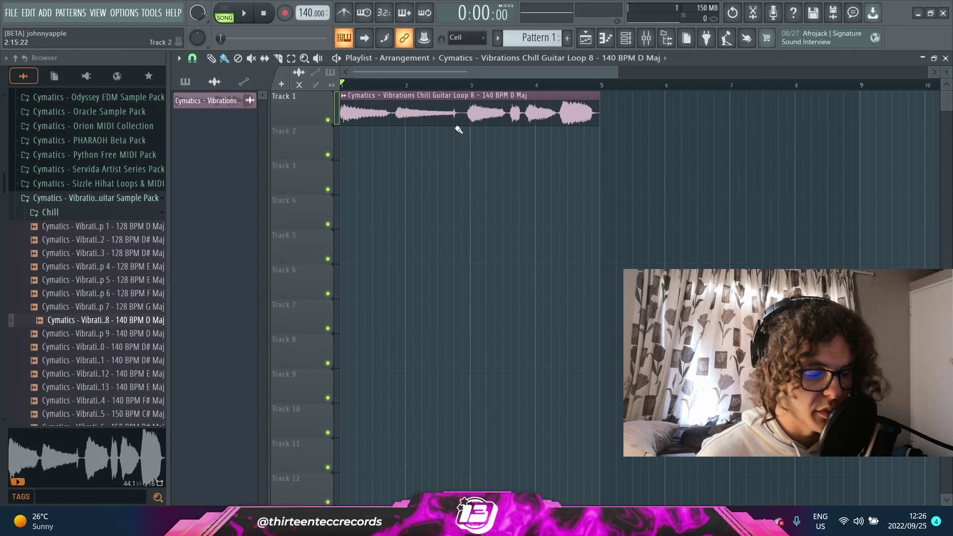
Scroll the browser list down and back up around the Chill Guitar Loop 8 sample
scroll(586, 161, down, 2)
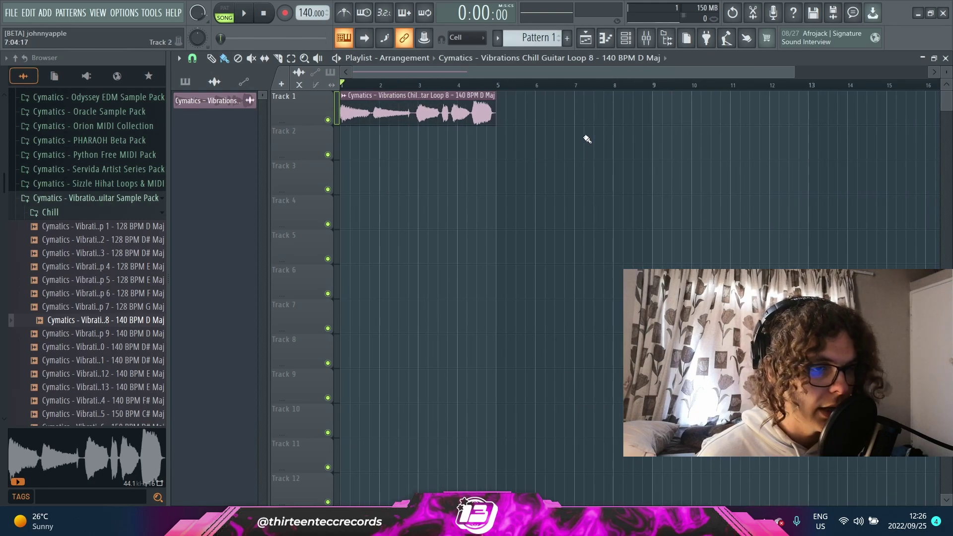
scroll(487, 176, up, 1)
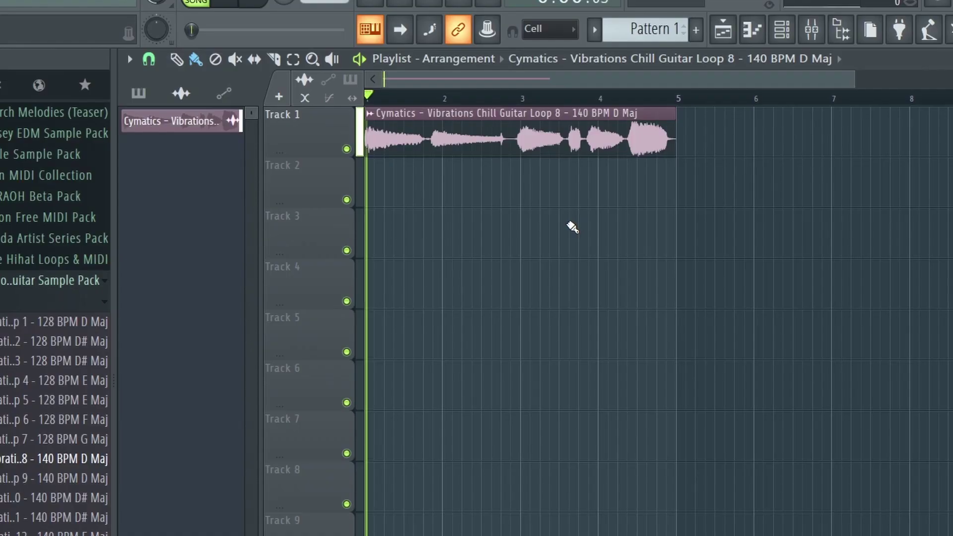
Play the loop and review the Multiband Delay's VOL, PAN and DELAY band views
key(space)
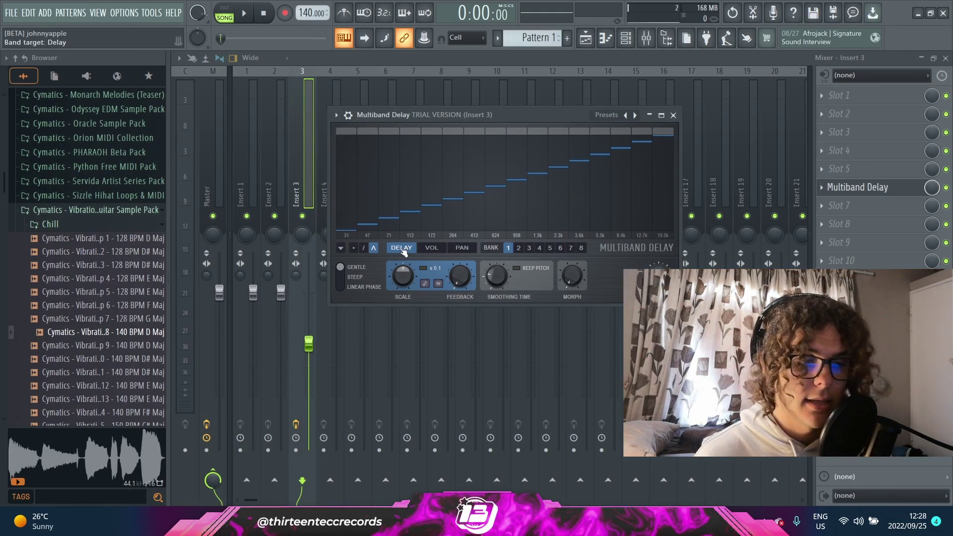
click(433, 249)
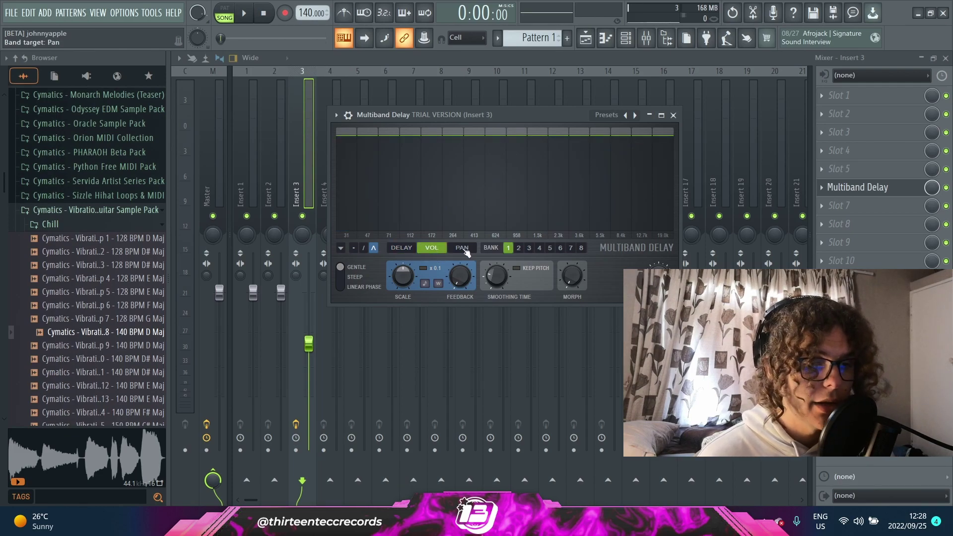
click(463, 248)
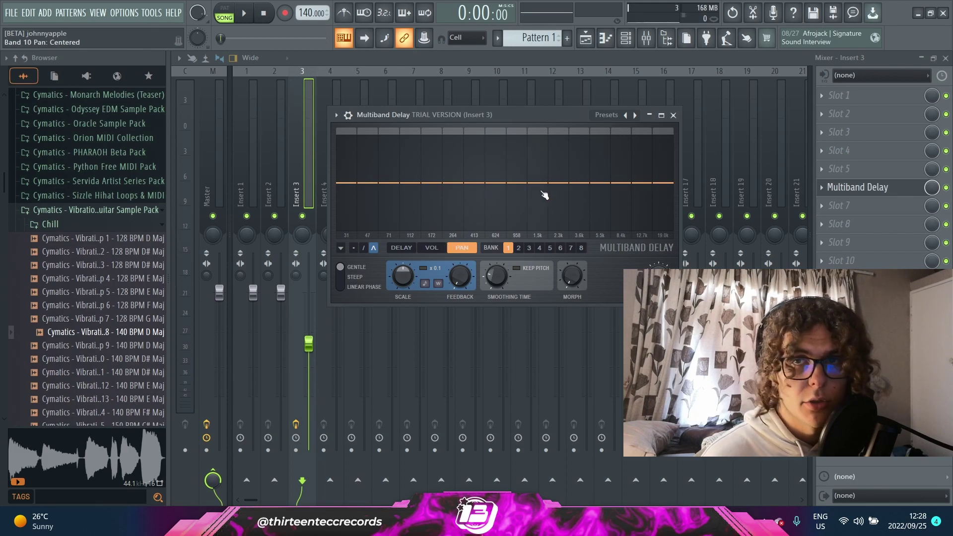
click(401, 248)
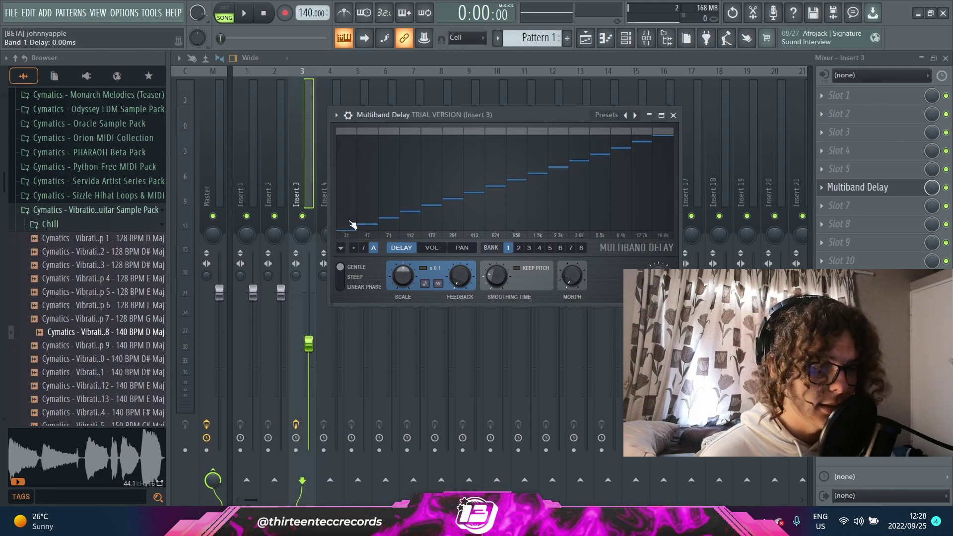
Redraw the band delays with pencil, line and freehand modes, raising band 1 over bands 2–3
mouse_move(346, 146)
mouse_down()
mouse_move(508, 194)
mouse_move(583, 155)
mouse_move(660, 142)
mouse_move(662, 204)
mouse_move(590, 215)
mouse_move(422, 206)
mouse_move(397, 142)
mouse_move(666, 151)
mouse_move(529, 188)
mouse_move(380, 166)
mouse_move(348, 201)
mouse_move(468, 211)
mouse_move(591, 169)
mouse_move(615, 226)
mouse_move(645, 199)
mouse_move(560, 165)
mouse_up()
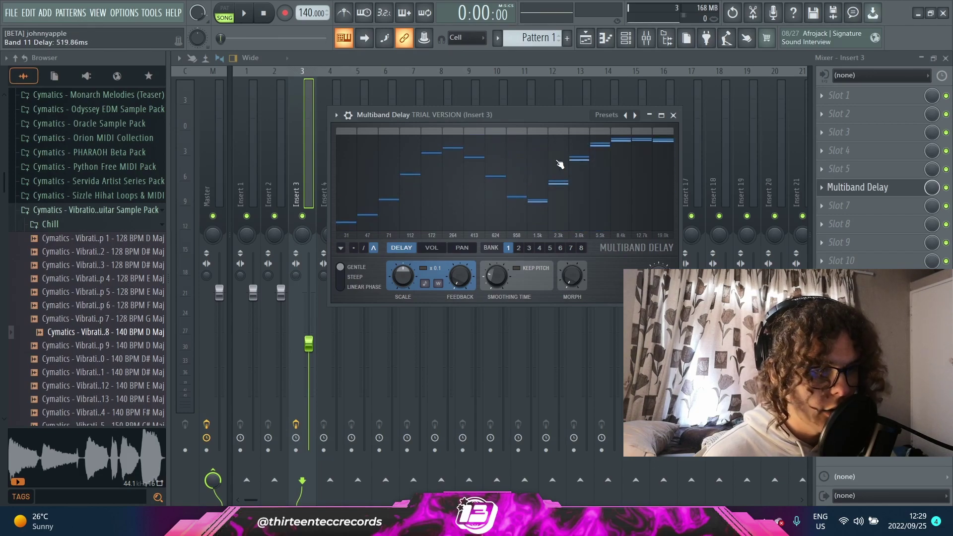
click(365, 249)
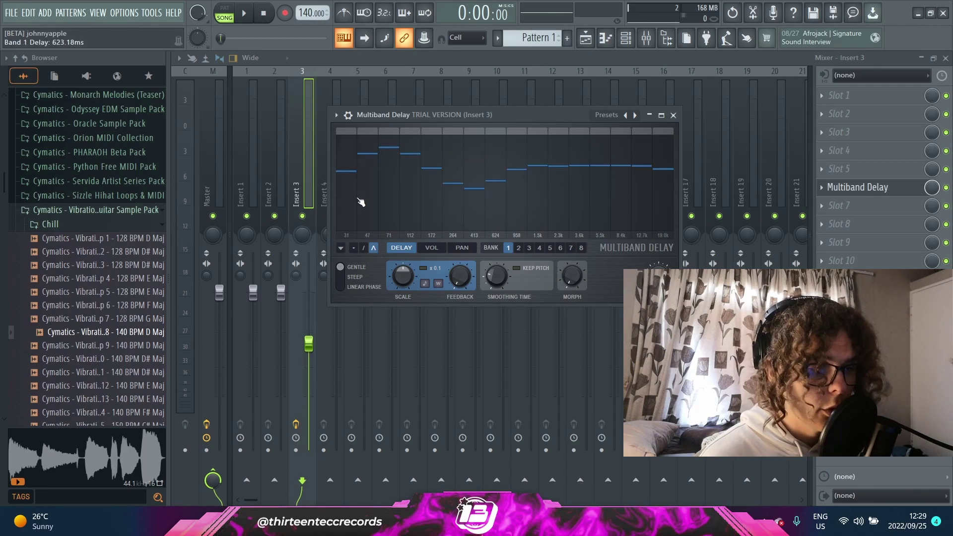
mouse_move(361, 200)
mouse_down()
mouse_move(447, 181)
mouse_move(508, 144)
mouse_move(595, 191)
mouse_move(696, 185)
mouse_move(527, 179)
mouse_up()
click(363, 248)
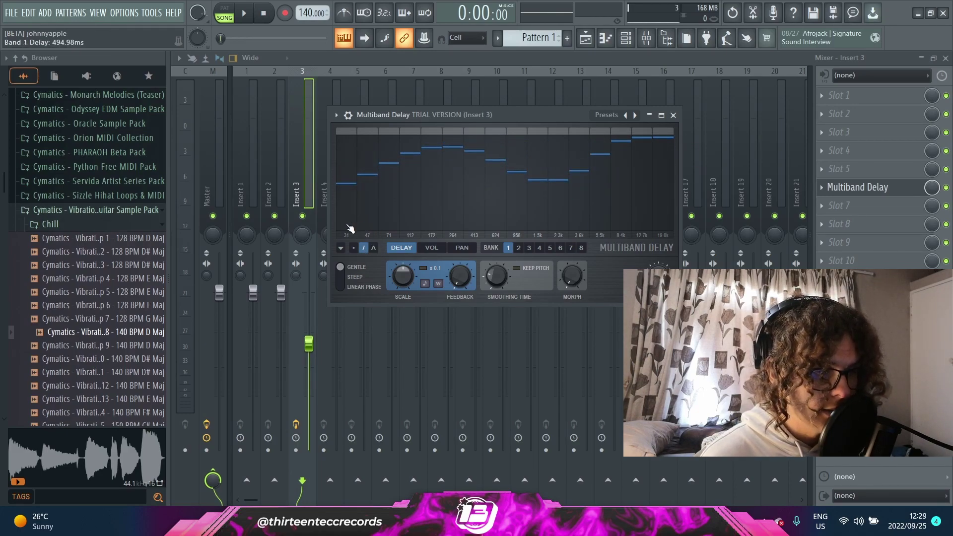
mouse_move(347, 223)
mouse_down()
mouse_move(471, 155)
mouse_move(640, 116)
mouse_move(714, 171)
mouse_move(376, 225)
mouse_up()
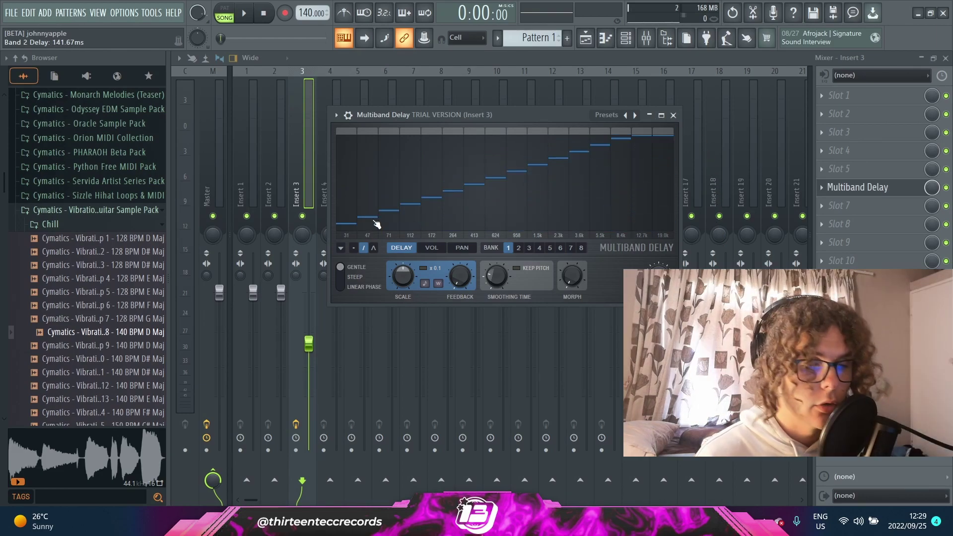
click(356, 250)
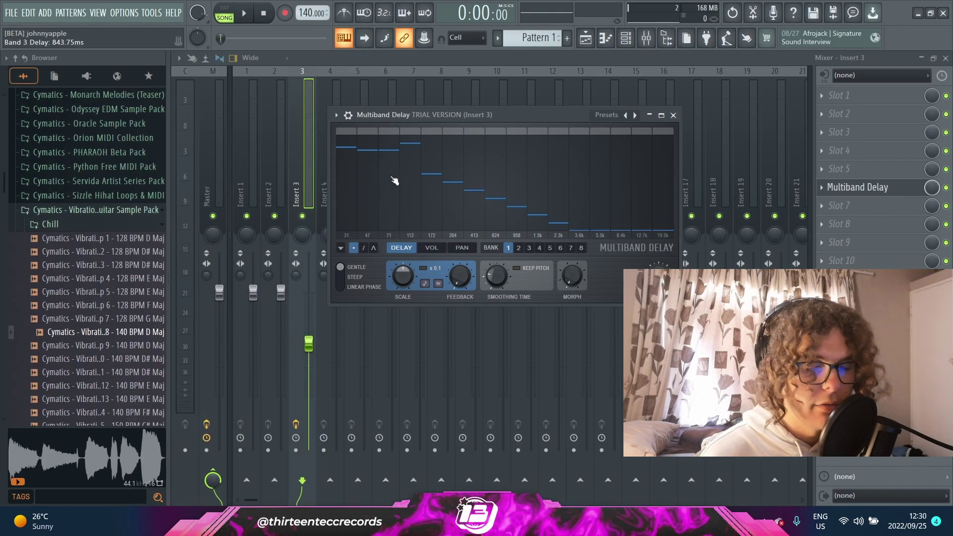
mouse_move(356, 172)
mouse_down()
mouse_move(353, 140)
mouse_move(390, 201)
mouse_move(389, 154)
mouse_move(419, 202)
mouse_move(452, 169)
mouse_move(463, 187)
mouse_move(453, 167)
mouse_up()
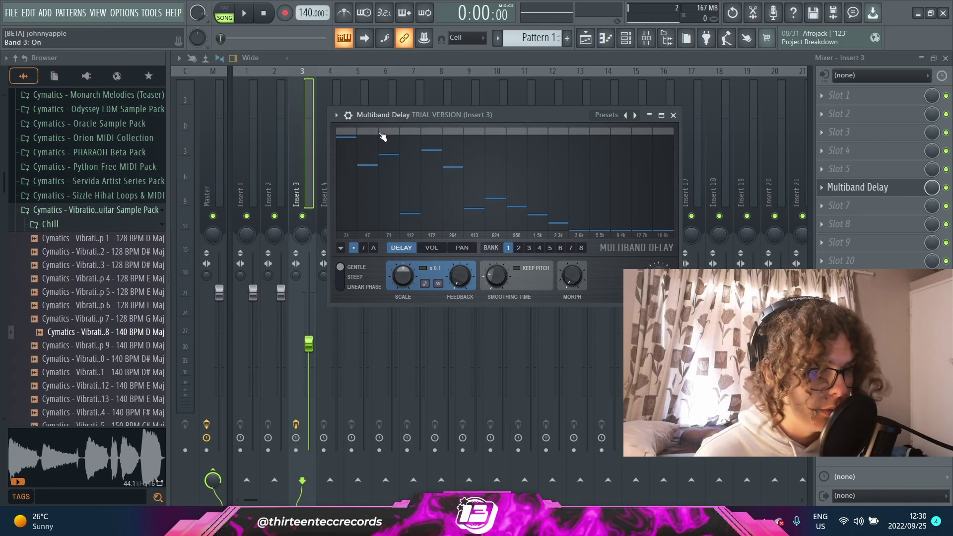
Turn band 1 off, lock its delay value, then clear the lock
click(350, 133)
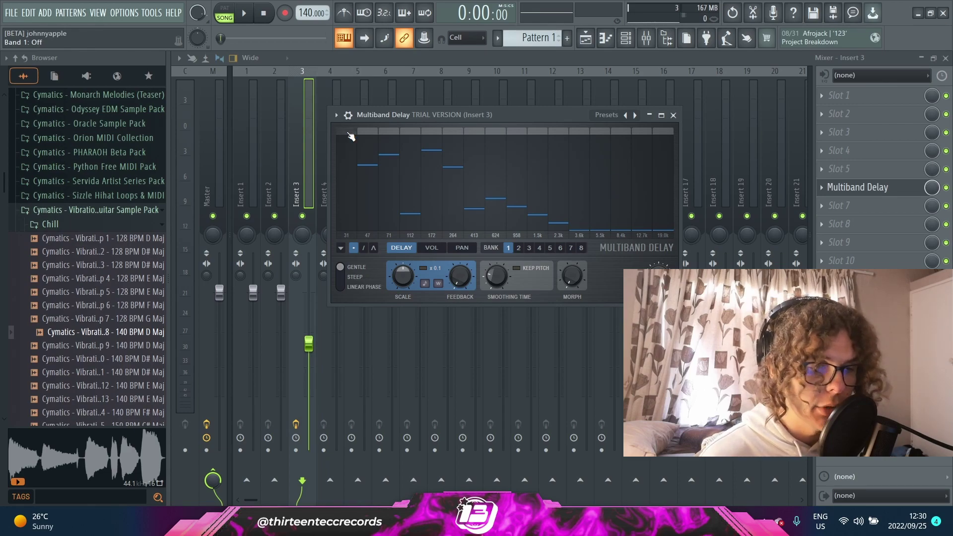
click(350, 133)
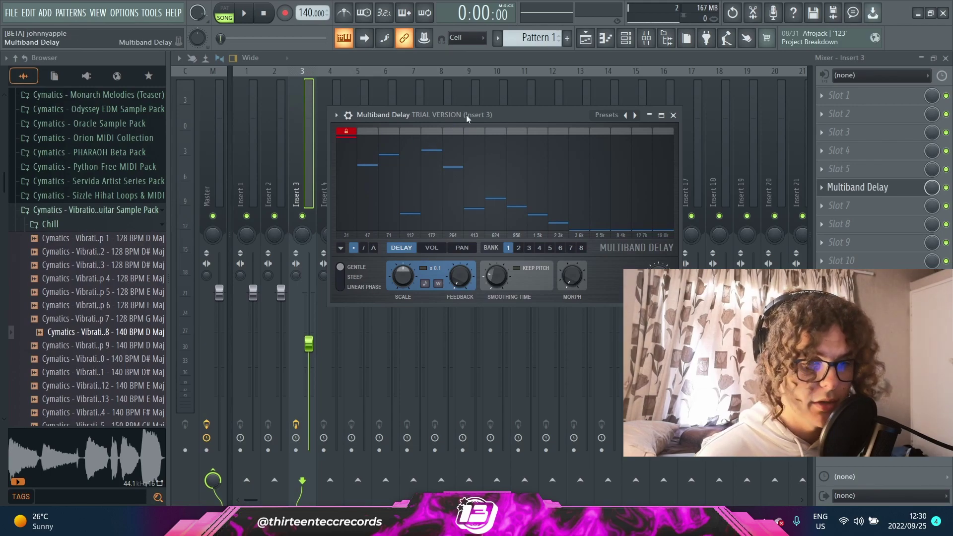
click(340, 248)
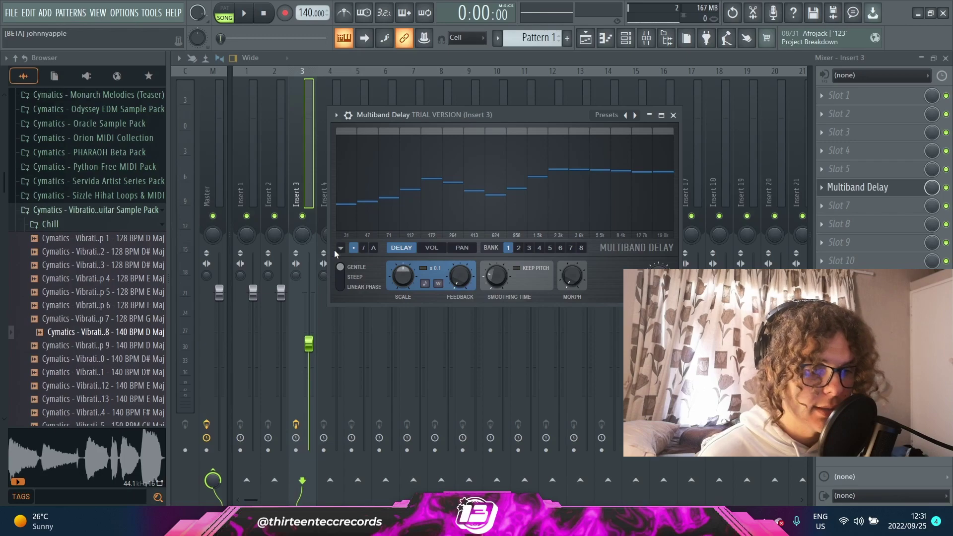
Apply a Random curve to the band delays and move the plugin window up-left
click(342, 250)
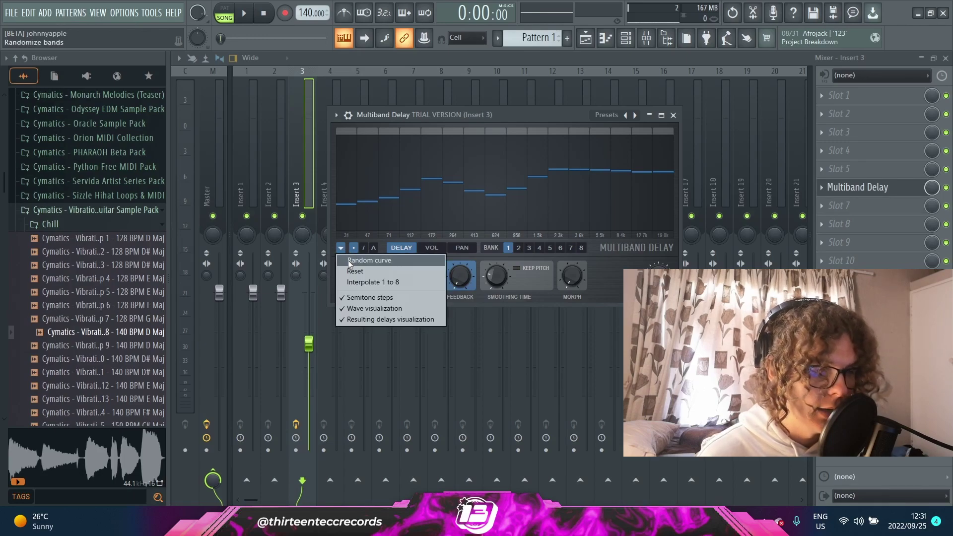
click(383, 261)
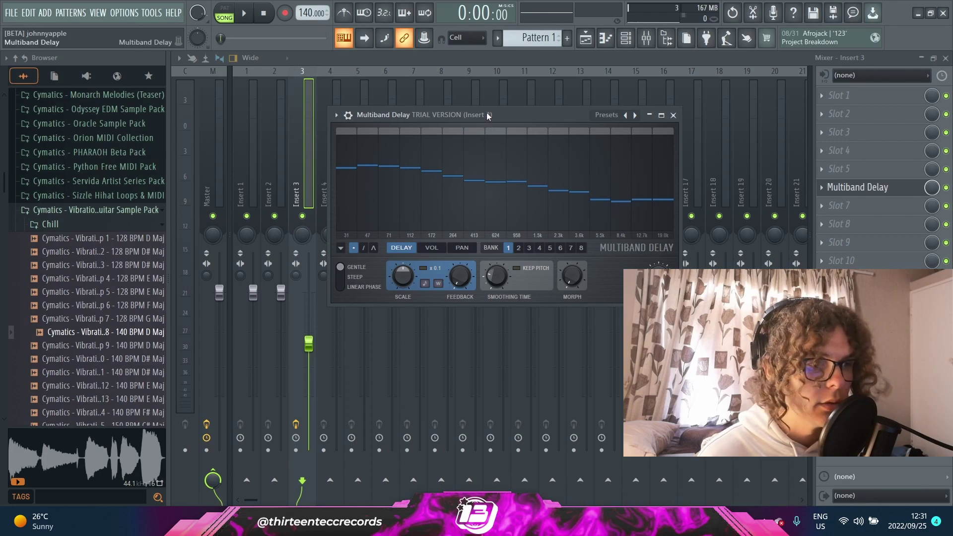
drag(486, 116, 466, 102)
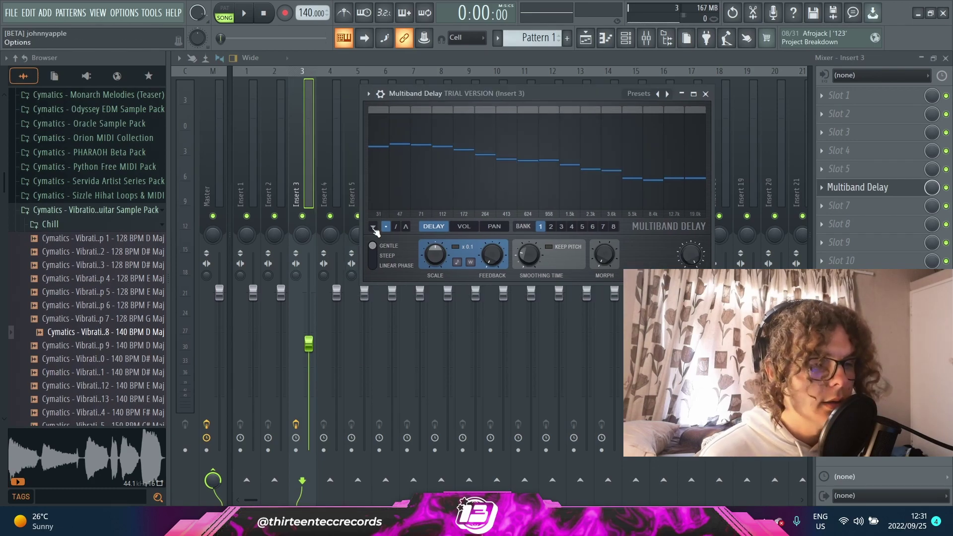
Reset the bands, draw a new curve across bands 1–12, then reset to the default staircase
click(373, 227)
click(389, 250)
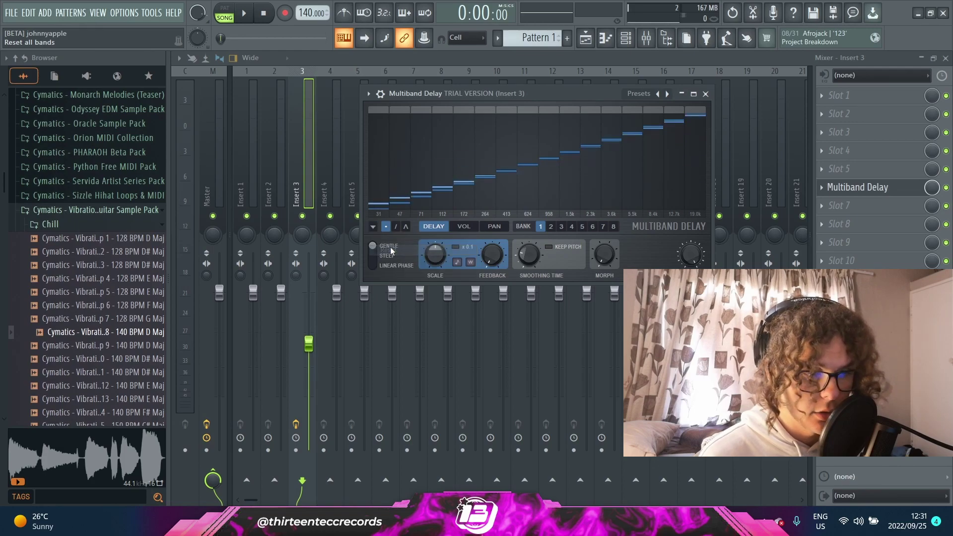
mouse_move(397, 198)
mouse_down()
mouse_move(422, 204)
mouse_move(442, 135)
mouse_move(625, 139)
mouse_move(683, 152)
mouse_up()
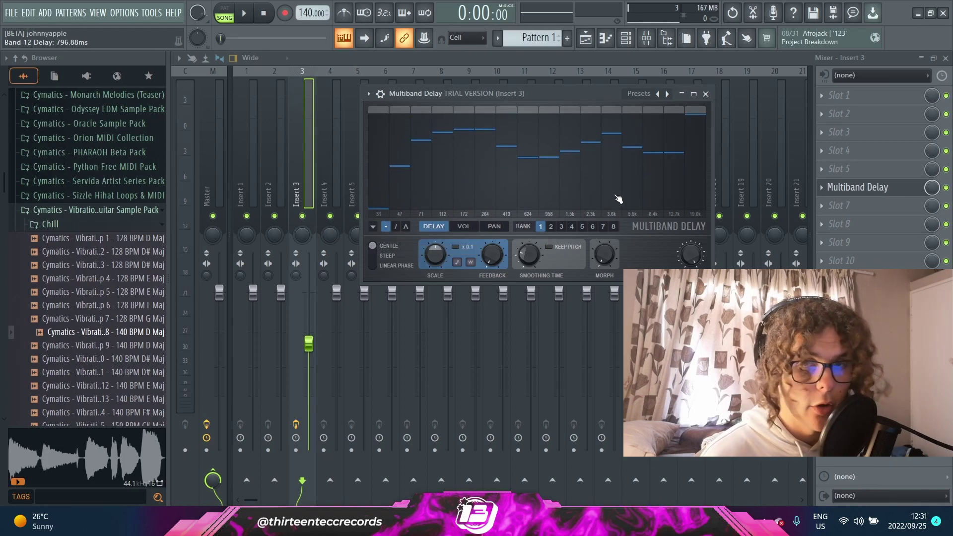
click(372, 226)
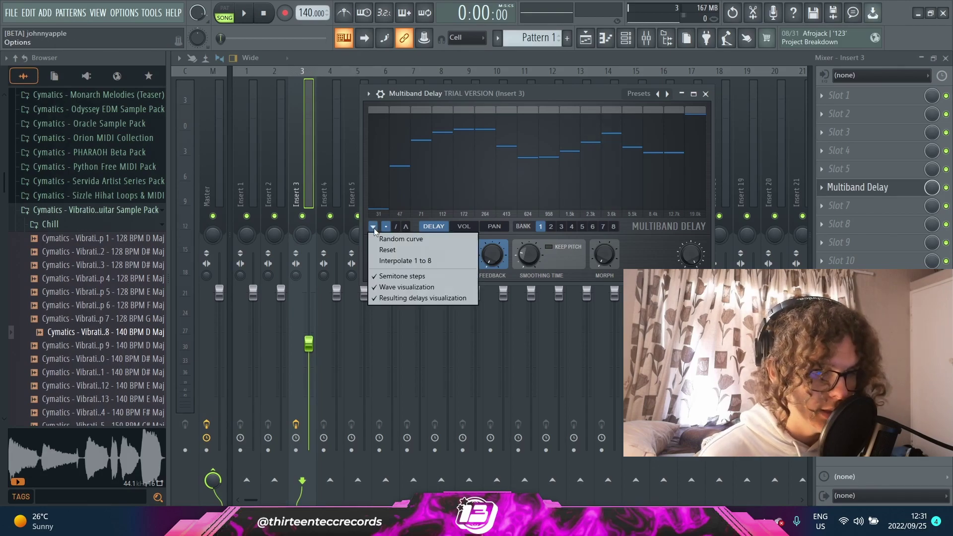
click(389, 250)
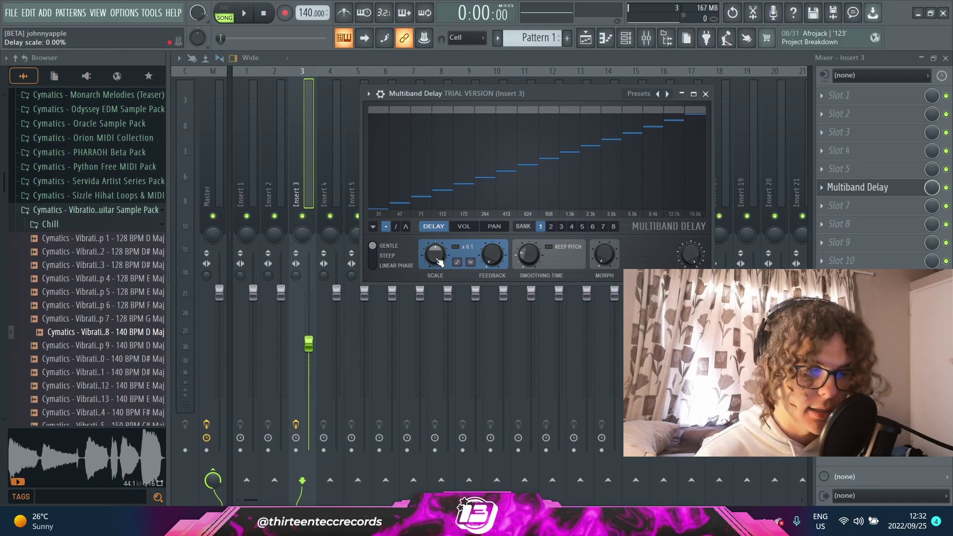
Raise the SCALE knob to about 62.55%, stop playback, and check the knob's context menu
drag(440, 262, 439, 254)
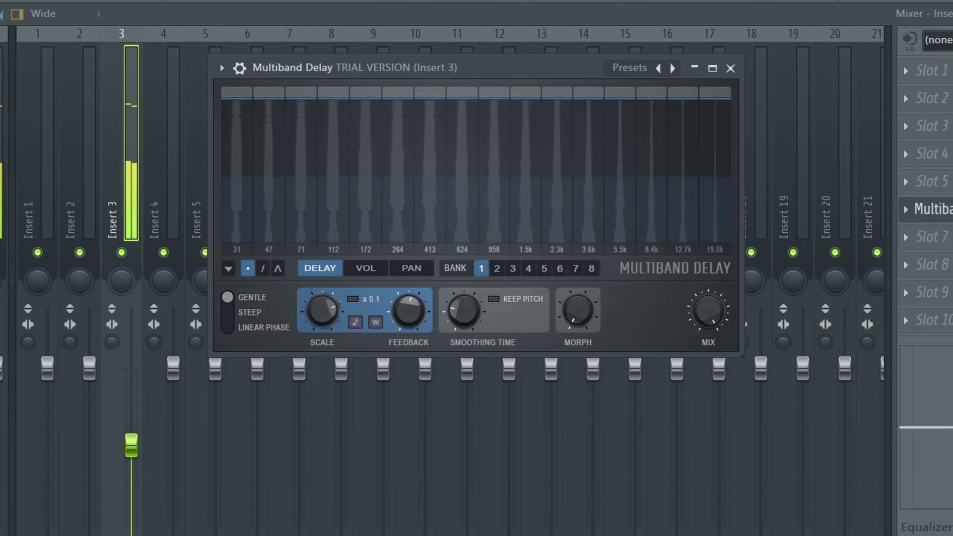
key(space)
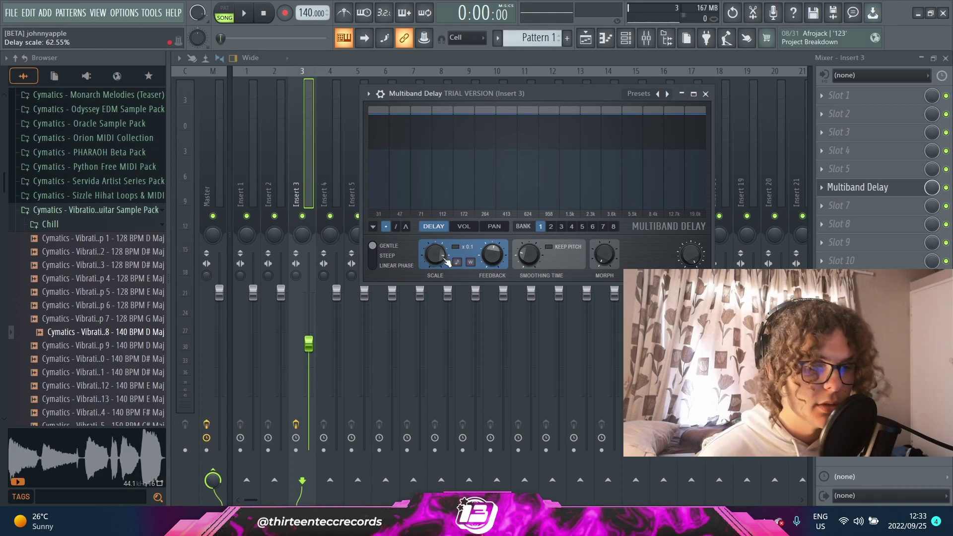
right_click(433, 257)
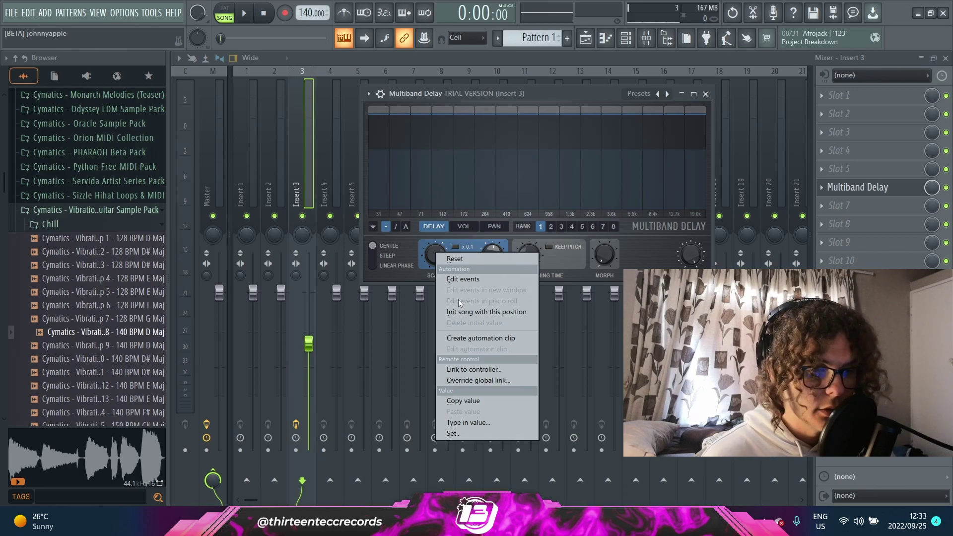
click(449, 101)
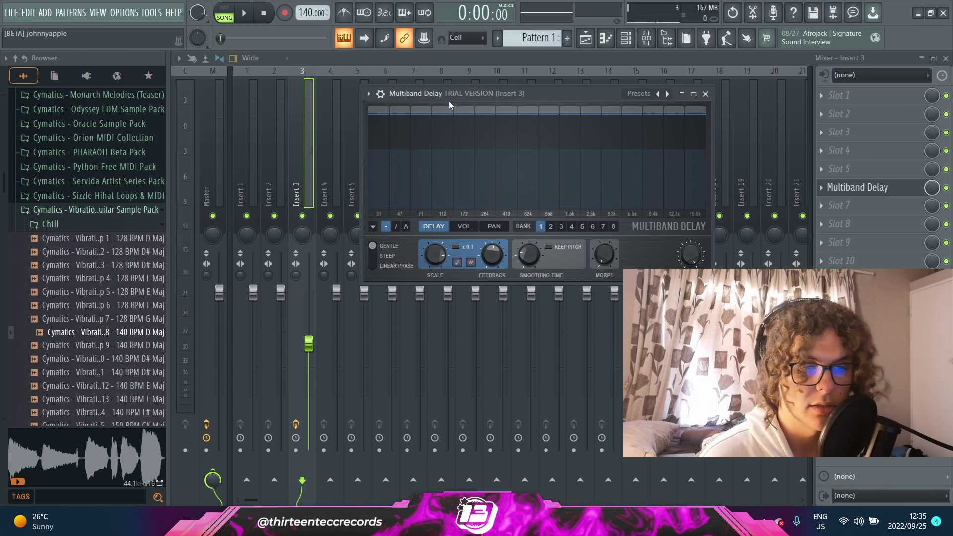
Audition the delay while setting smoothing time to about 557.50 ms, leaving keep pitch off
key(space)
drag(529, 254, 530, 243)
click(566, 248)
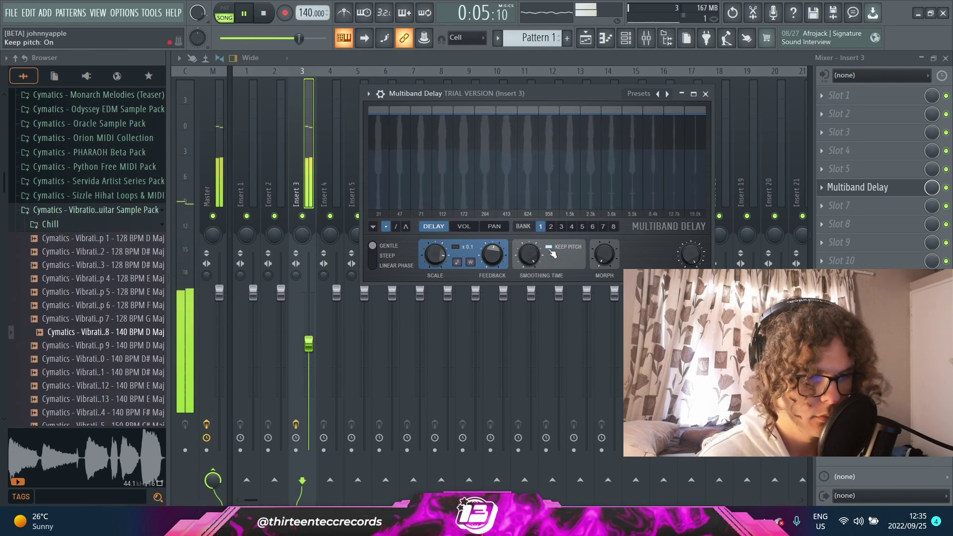
click(552, 251)
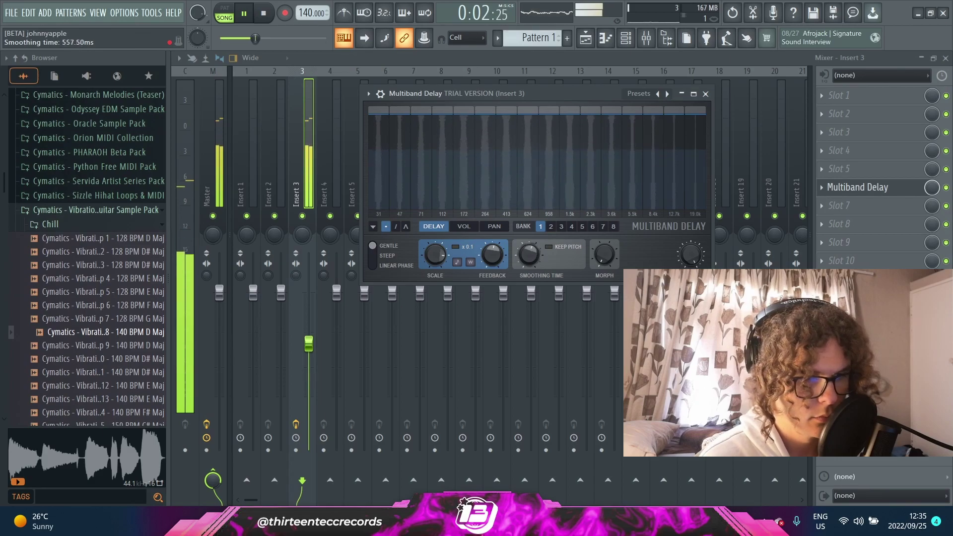
scroll(529, 254, down, 3)
key(space)
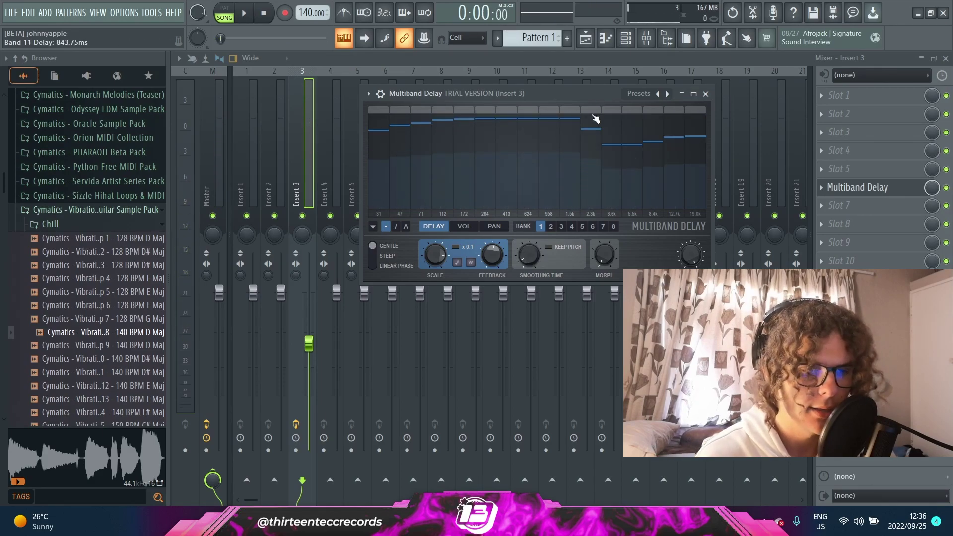
Draw a second band delay row and turn MORPH toward it while the loop plays
drag(378, 180, 695, 122)
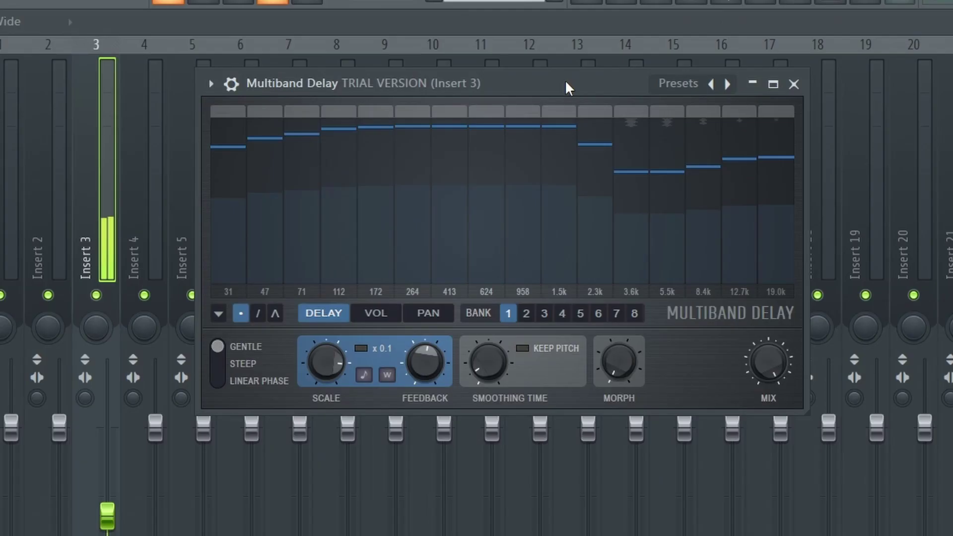
key(space)
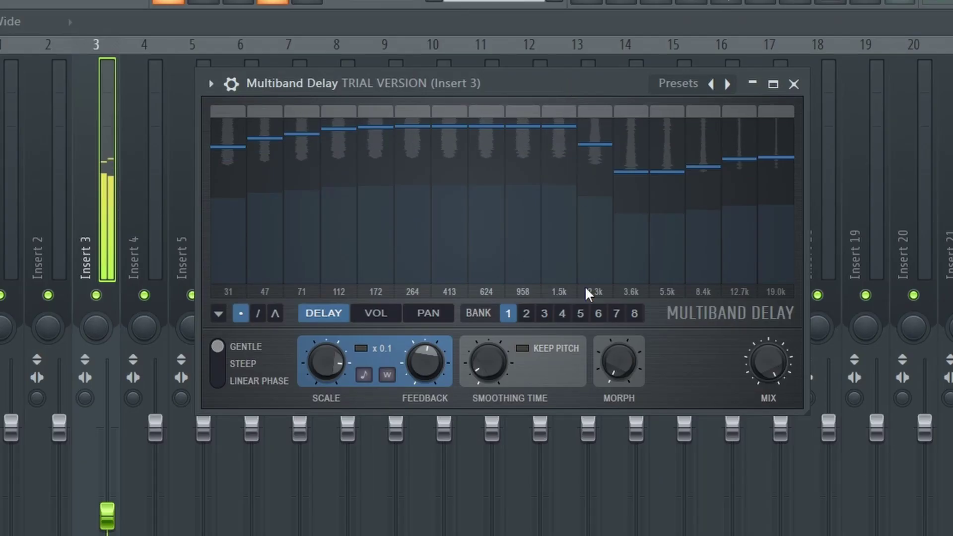
mouse_move(618, 367)
mouse_down()
mouse_move(619, 342)
mouse_move(618, 367)
mouse_up()
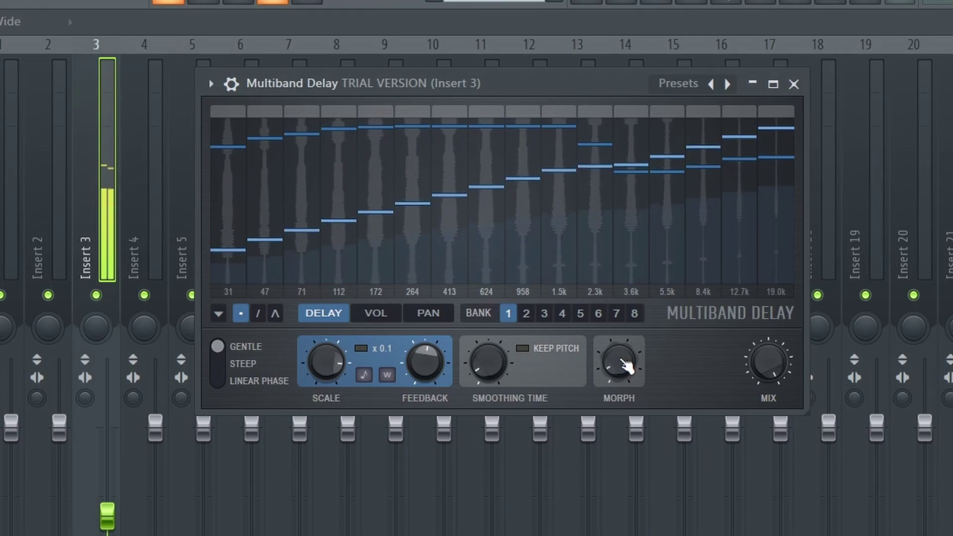
drag(631, 370, 632, 370)
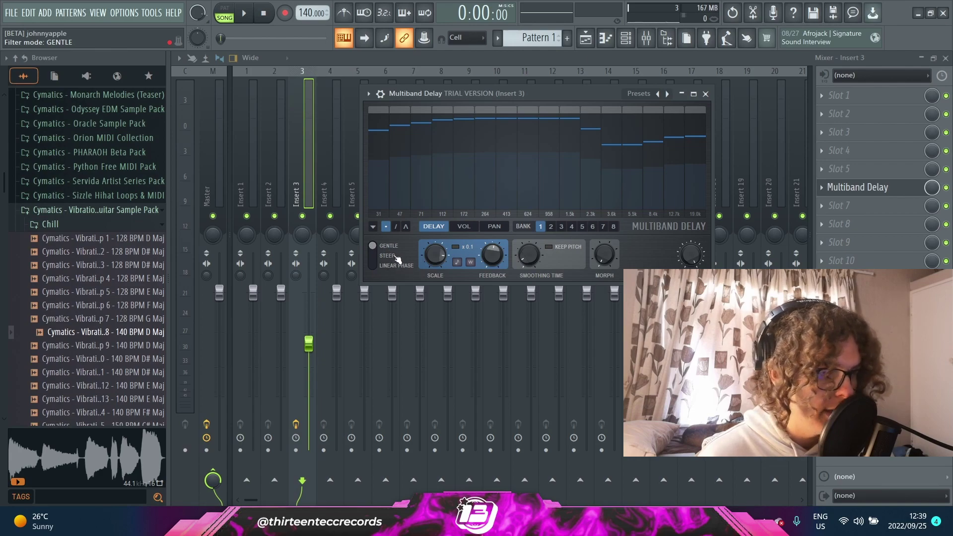
Shape the band pans into a swooping curve with the curve drawing tool
click(467, 230)
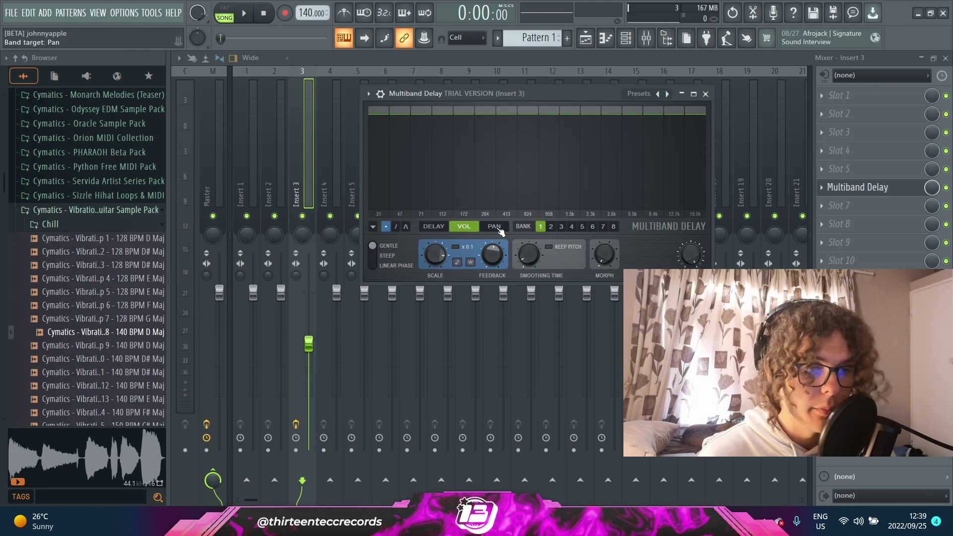
click(499, 228)
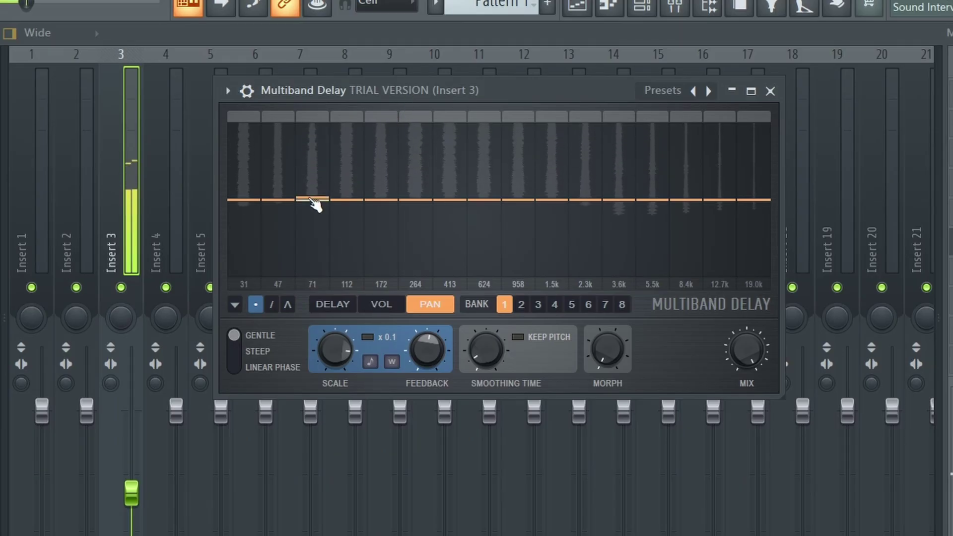
drag(422, 163, 436, 123)
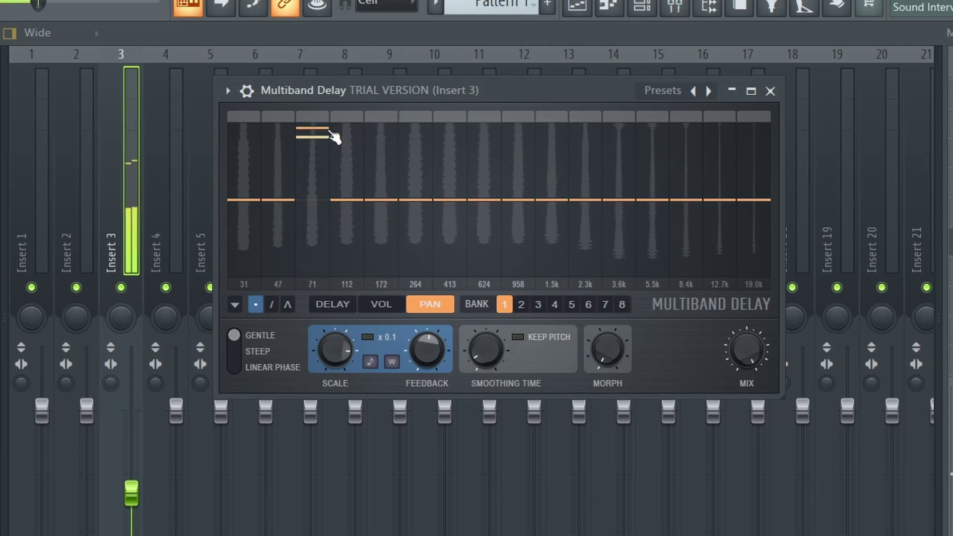
mouse_move(552, 218)
mouse_down()
mouse_move(484, 273)
mouse_move(619, 267)
mouse_up()
click(288, 304)
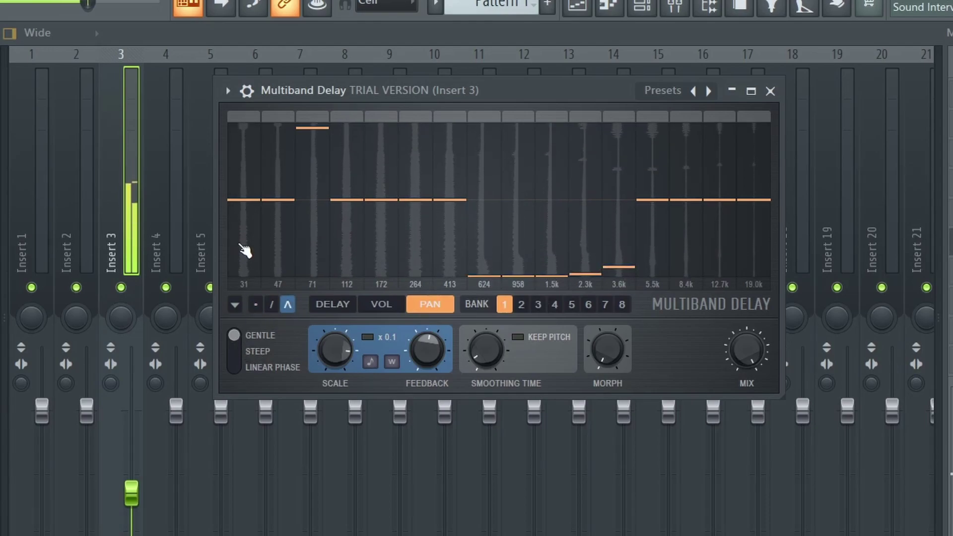
mouse_move(245, 251)
mouse_down()
mouse_move(341, 134)
mouse_move(538, 149)
mouse_move(692, 251)
mouse_move(730, 212)
mouse_move(596, 251)
mouse_up()
Reshape the band volumes so the lowest bands are quieter, then go back to DELAY
click(382, 305)
mouse_move(348, 138)
mouse_down()
mouse_move(281, 176)
mouse_move(493, 132)
mouse_move(666, 196)
mouse_move(730, 140)
mouse_up()
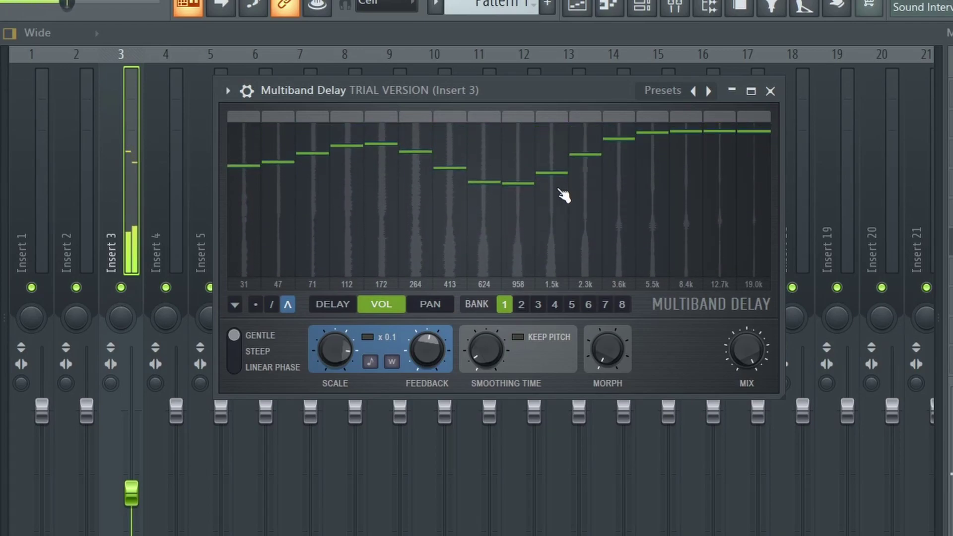
mouse_move(564, 195)
mouse_down()
mouse_move(523, 198)
mouse_move(391, 183)
mouse_move(385, 134)
mouse_up()
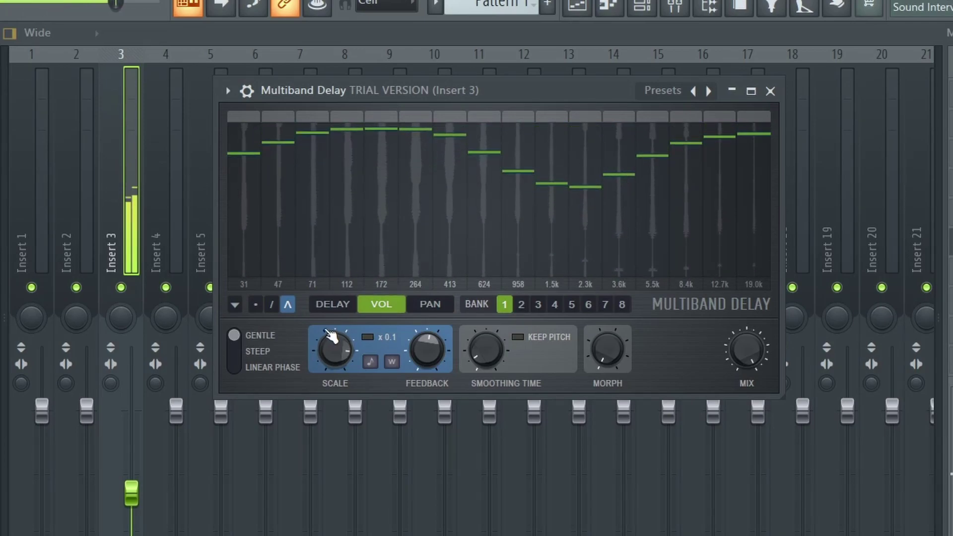
click(333, 305)
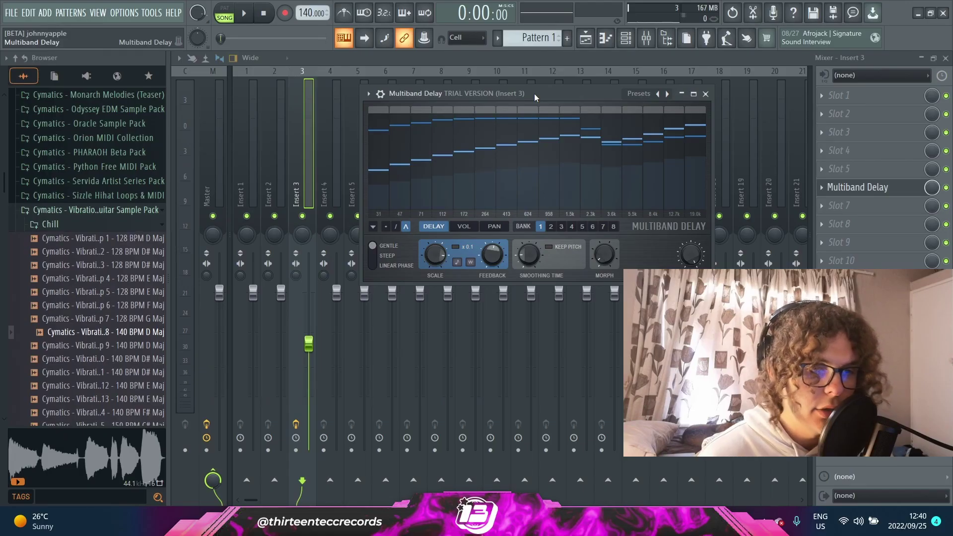
Open the Multiband Delay's Presets menu
click(639, 94)
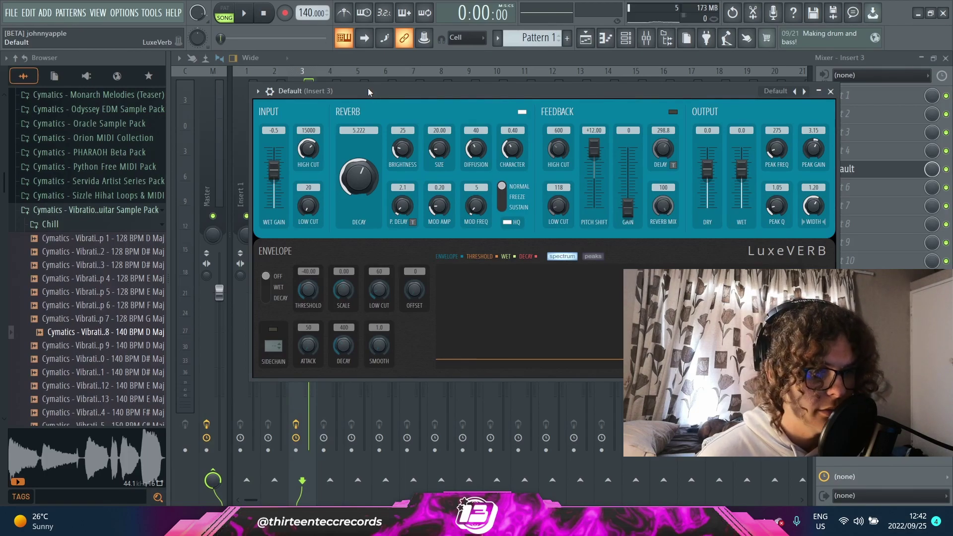
Load LuxeVerb's Waterfall Blossom preset
click(776, 91)
click(860, 19)
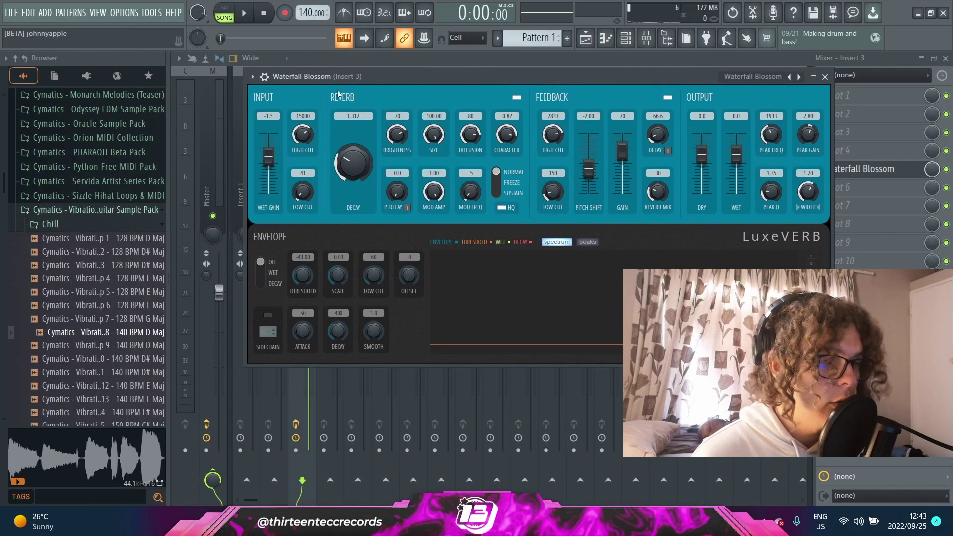
Lower the LuxeVerb wet gain to -2.0 and adjust the input low cut to 453
scroll(177, 111, down, 5)
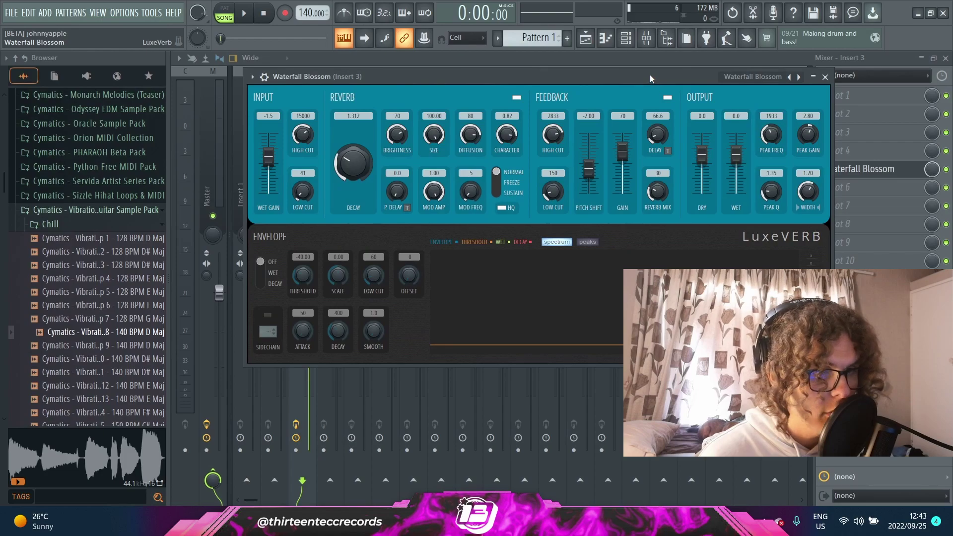
drag(497, 77, 520, 74)
drag(297, 162, 296, 166)
drag(326, 131, 327, 125)
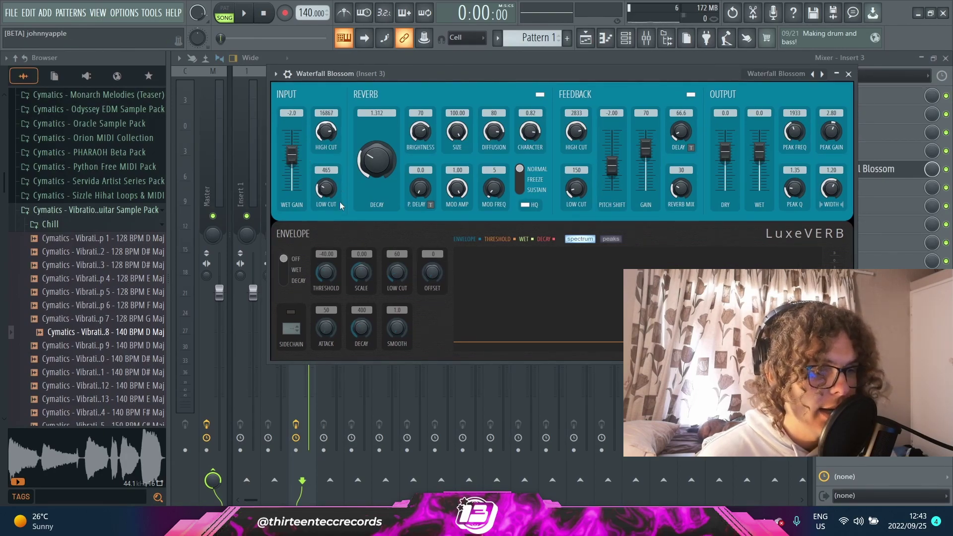
drag(320, 192, 320, 195)
Adjust the reverb decay so it settles at 0.250 s
drag(376, 160, 375, 169)
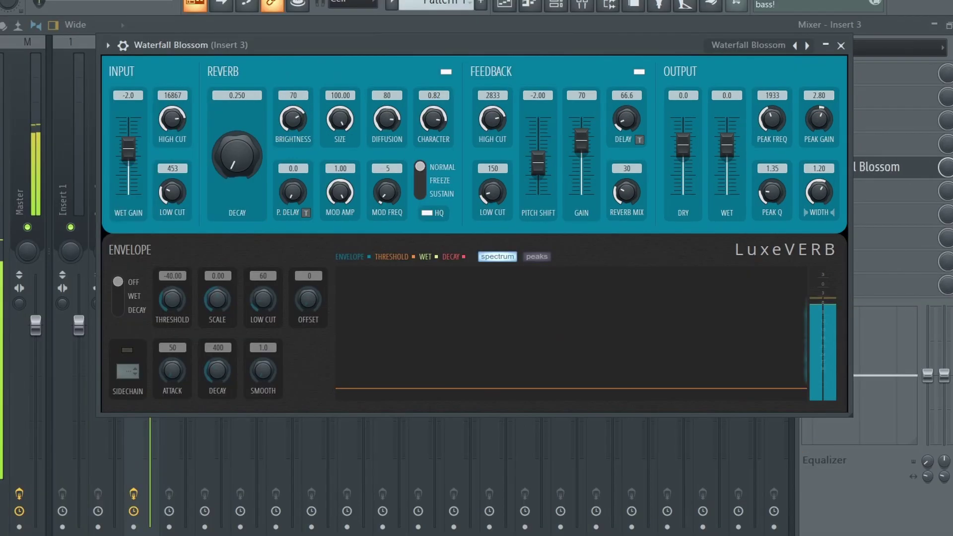
scroll(378, 172, up, 10)
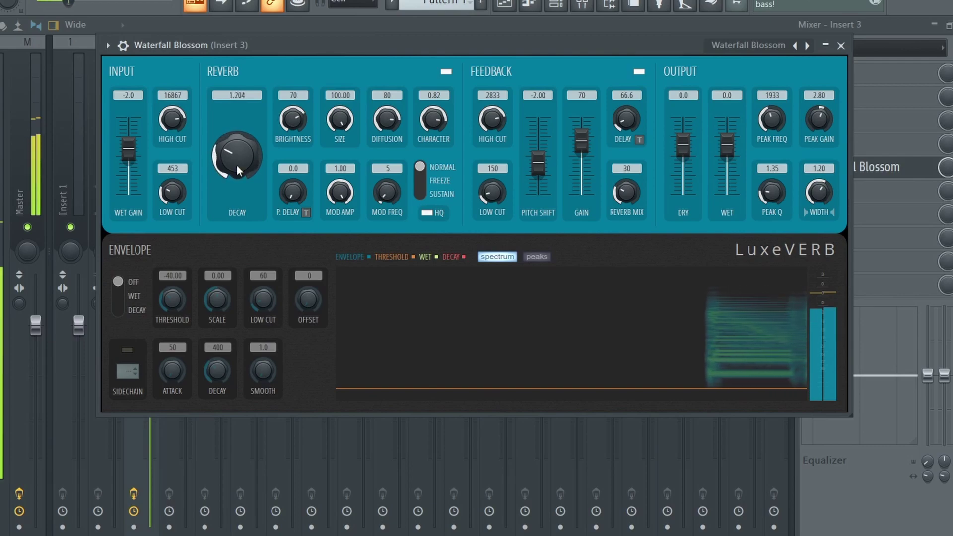
mouse_move(237, 171)
mouse_down()
mouse_move(237, 109)
mouse_move(237, 171)
mouse_up()
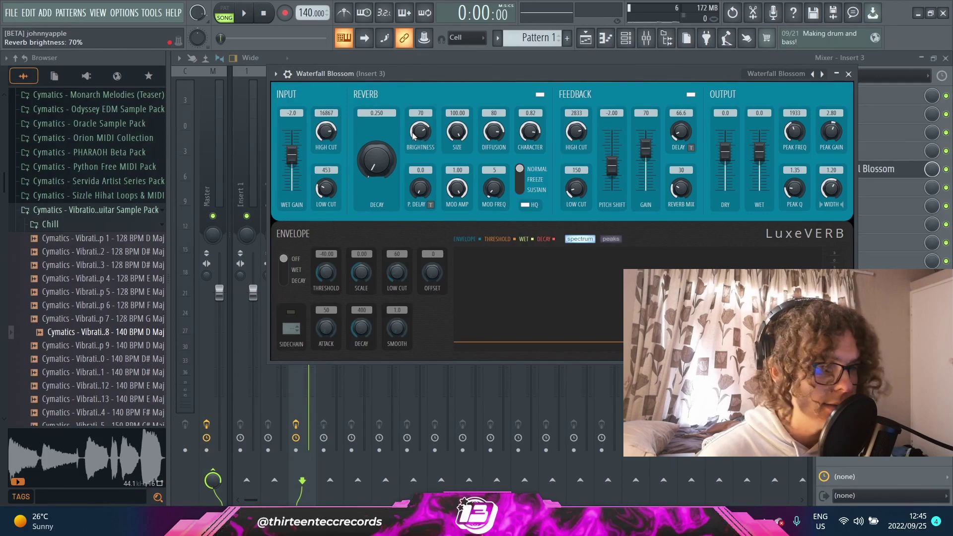
Open and dismiss the Brightness knob's options menu without changes, then scroll the reverb controls
right_click(414, 134)
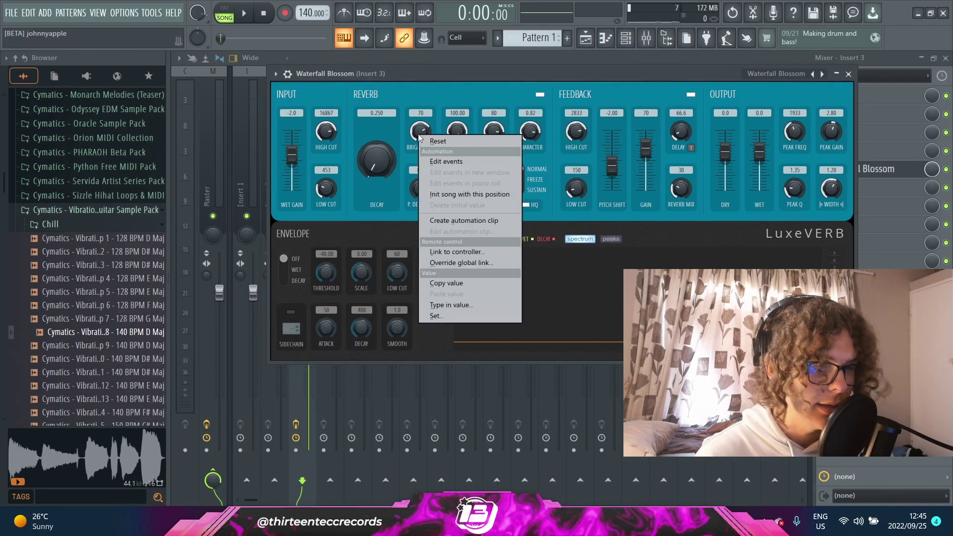
click(492, 75)
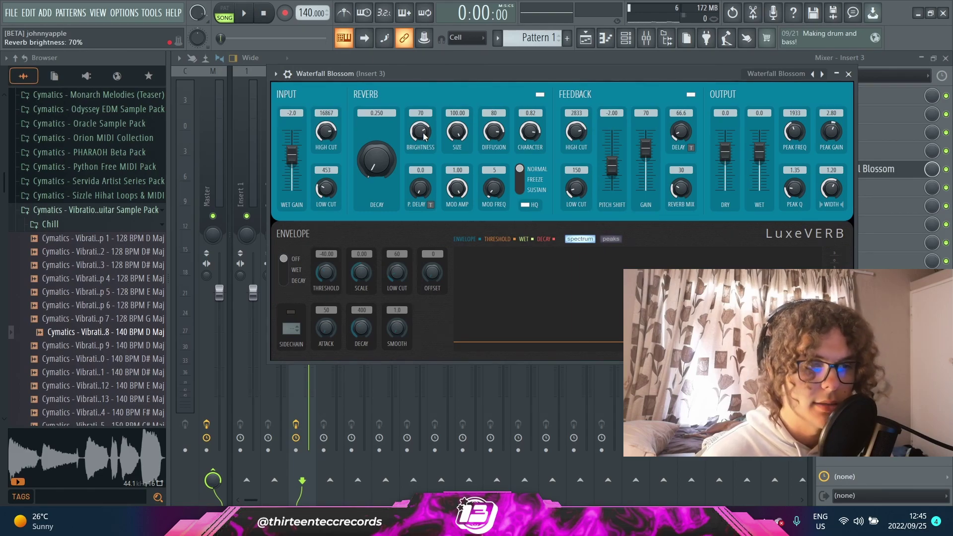
scroll(421, 132, up, 4)
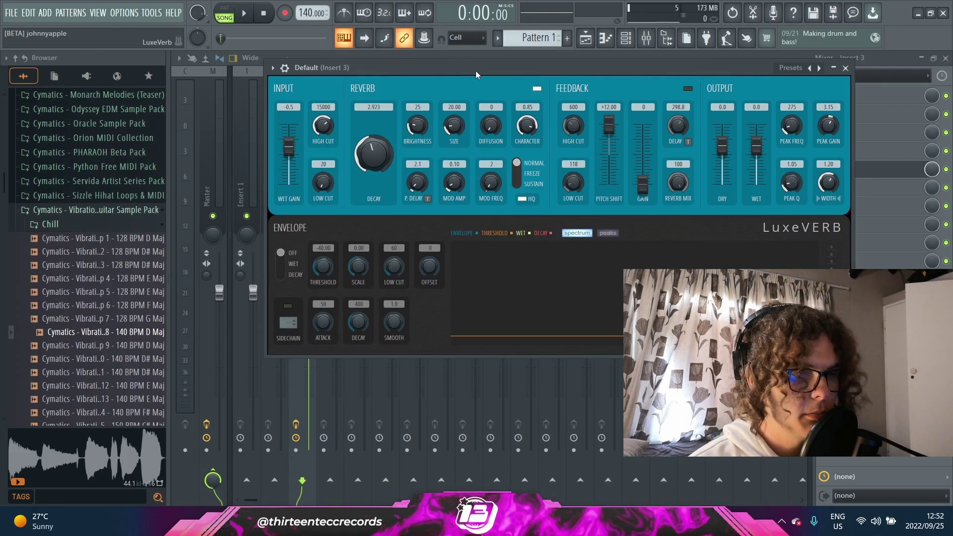
Switch LuxeVerb's reverb mode to Freeze, then to Sustain
drag(476, 70, 473, 69)
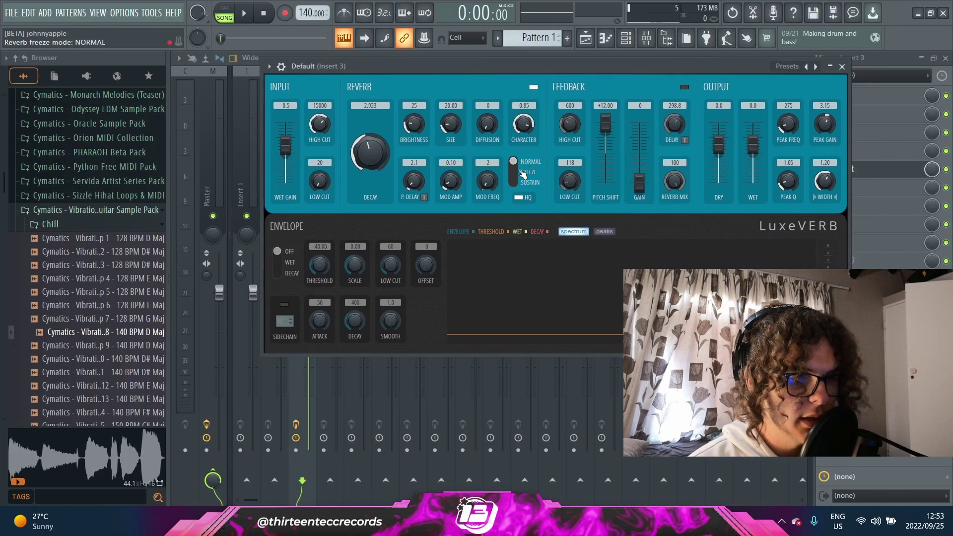
click(516, 174)
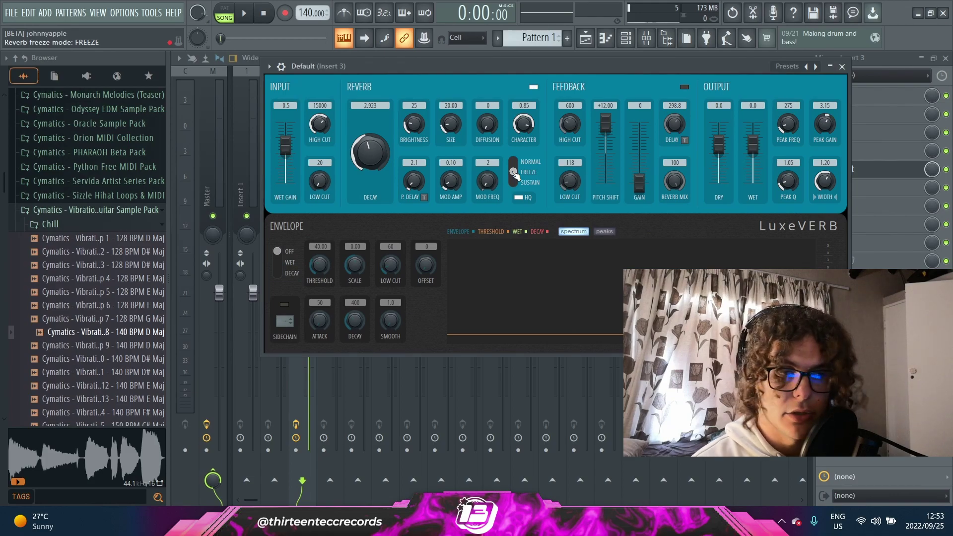
click(515, 175)
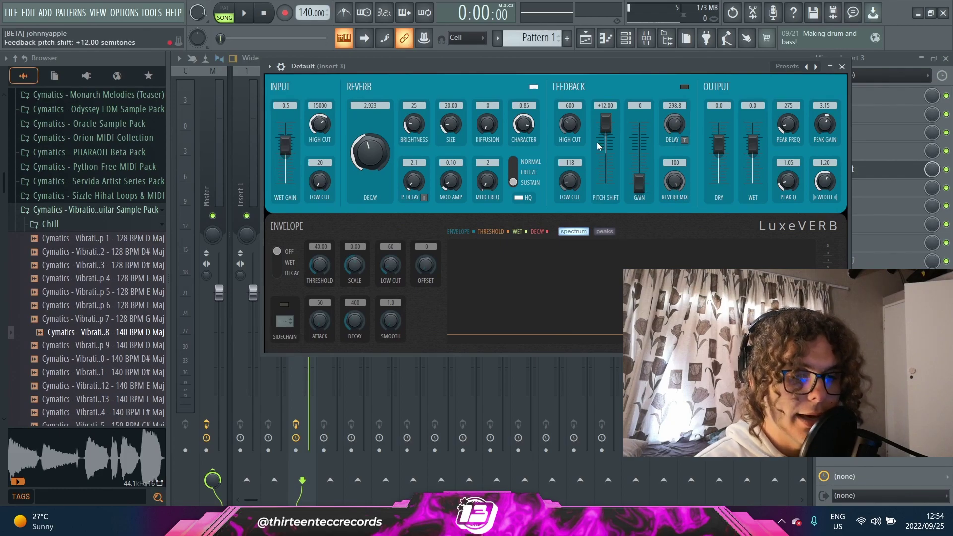
Enable LuxeVerb's feedback section, lower its gain to 55, and stop playback
click(685, 87)
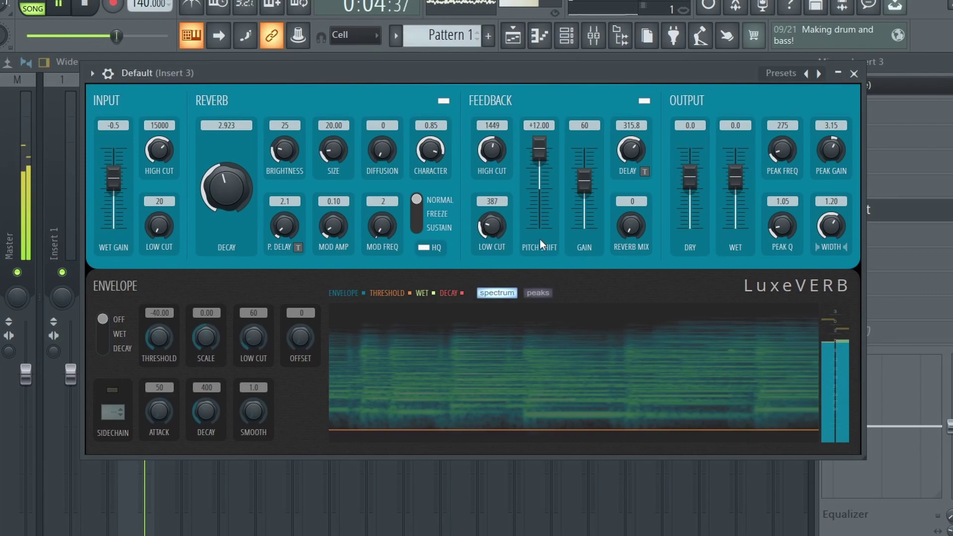
drag(585, 184, 585, 189)
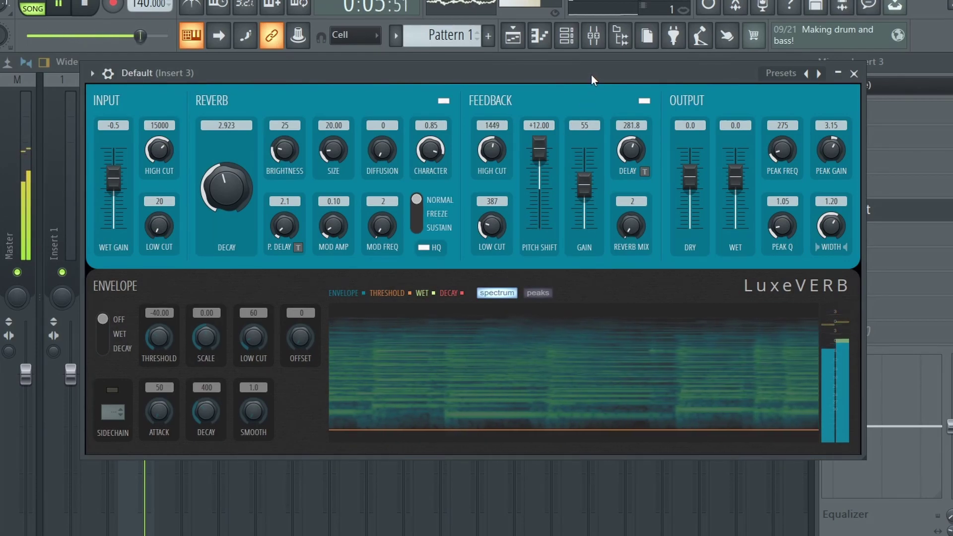
key(space)
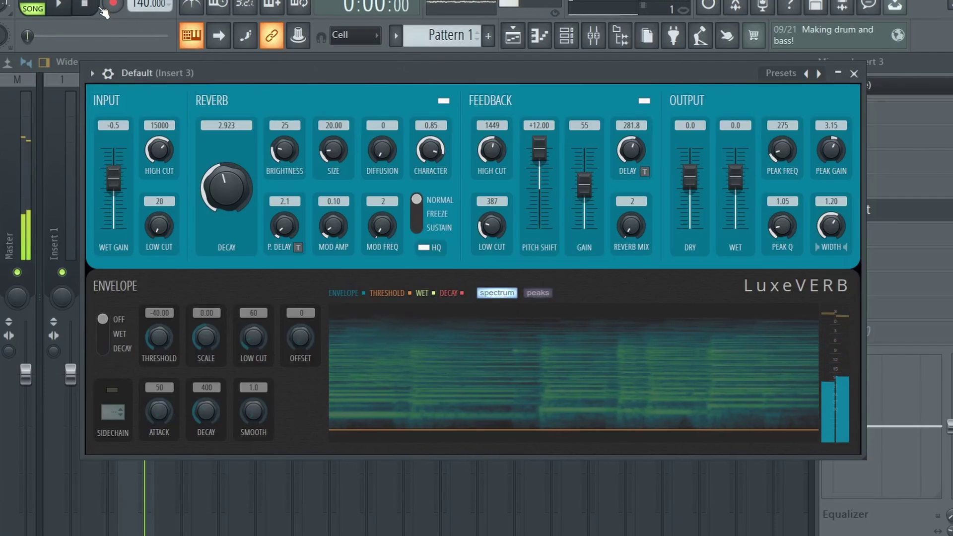